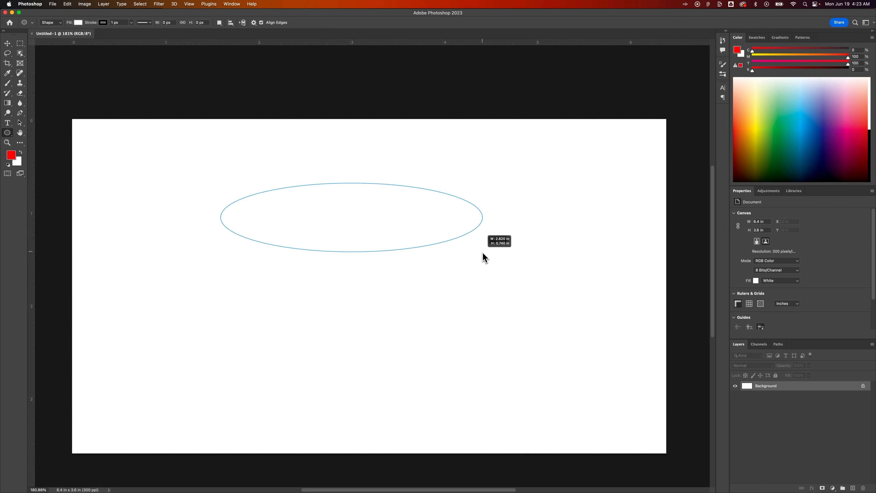
Step: Draw a perfect circle shape about 605 px across, slightly left of the canvas centre, and make its shape properties available
left_click_drag(483, 253, 544, 373)
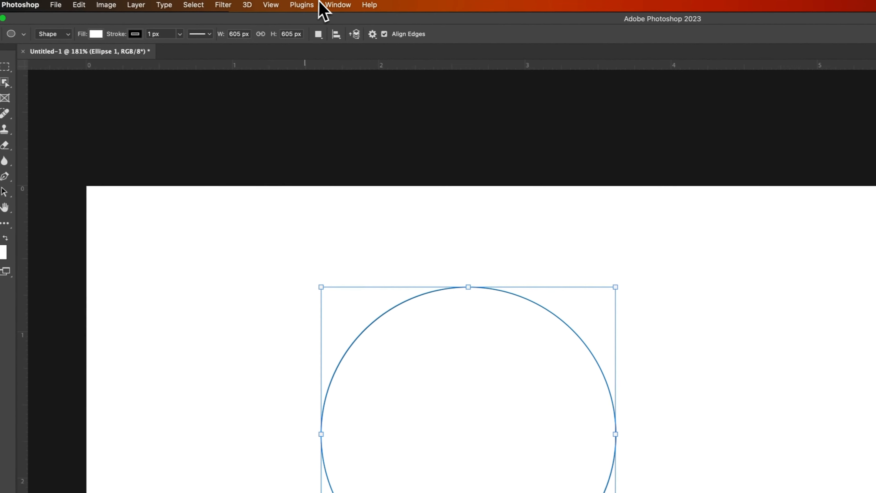
left_click(333, 4)
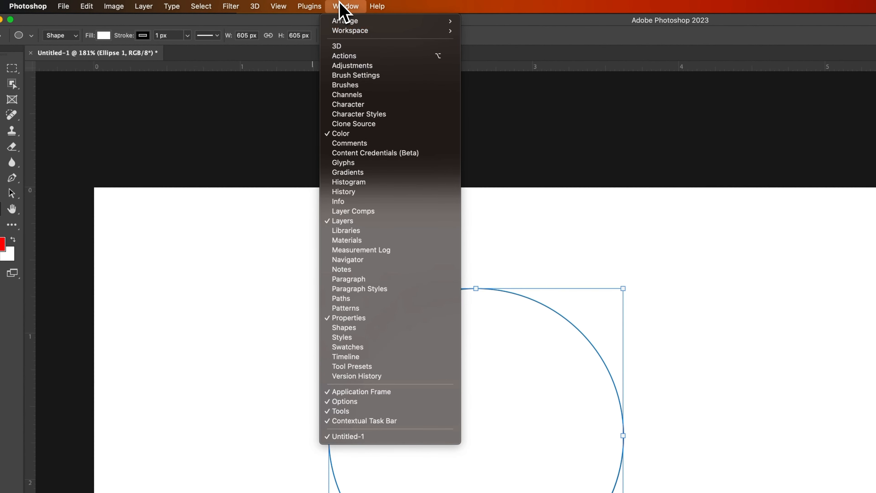
left_click(389, 319)
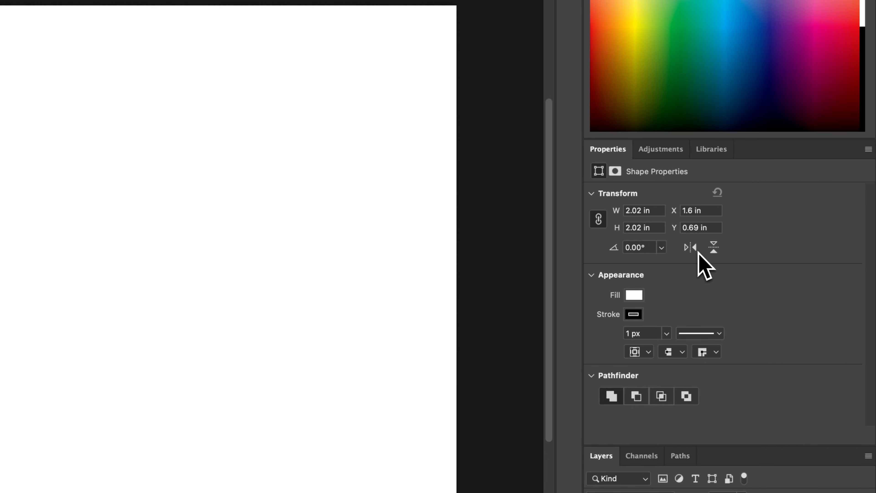
Step: Fill the circle with red from the recently used colors
left_click(638, 297)
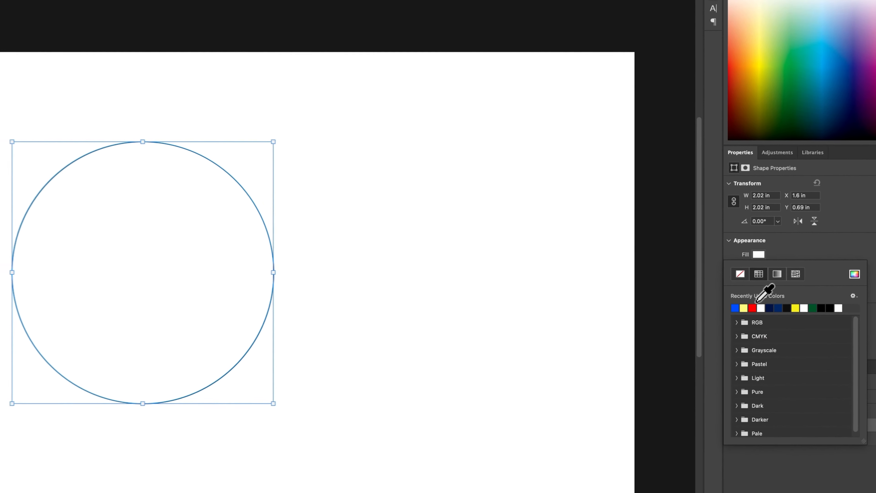
left_click(624, 371)
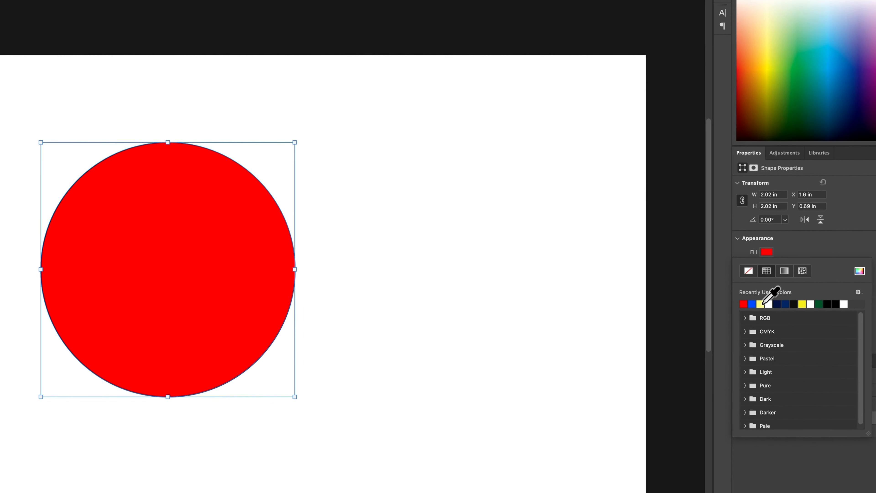
left_click(782, 251)
Step: Thicken the circle's black stroke to about 100 px
left_click(766, 265)
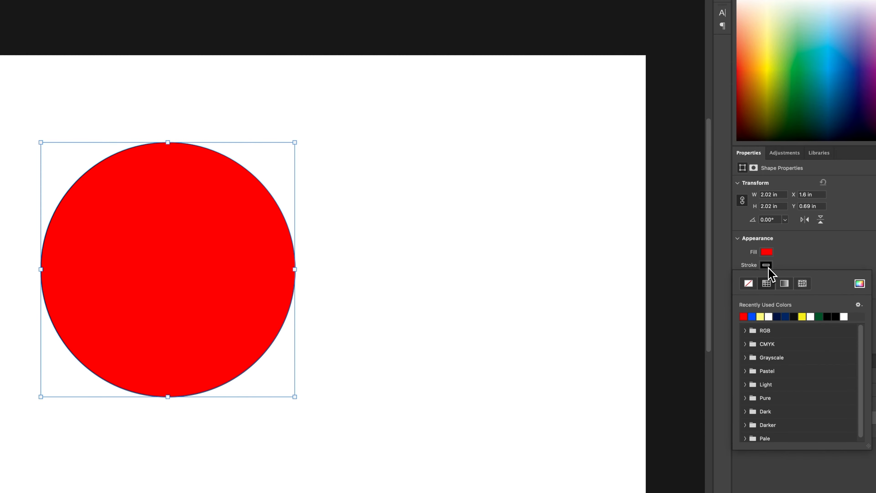
left_click(795, 266)
left_click(790, 278)
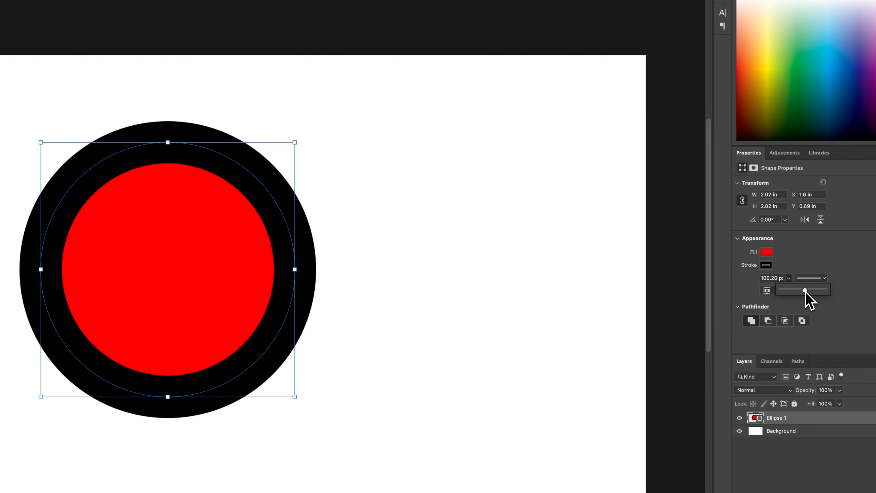
left_click(789, 280)
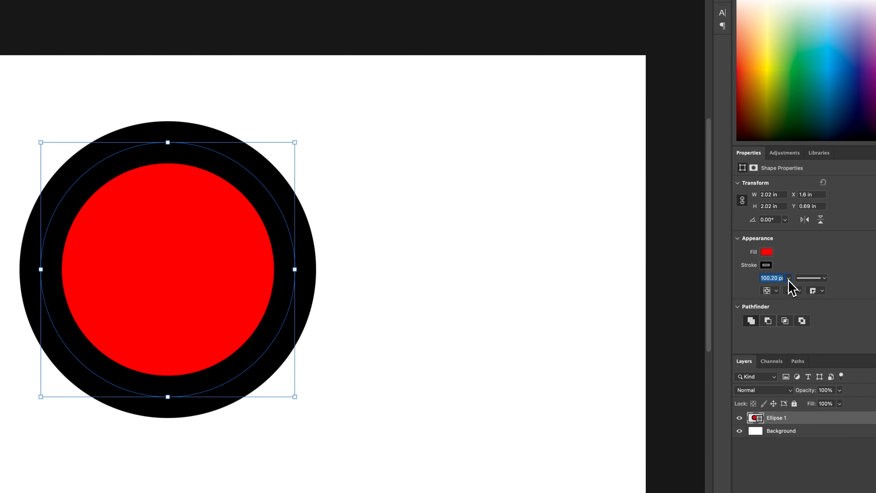
left_click(788, 279)
Step: Remove the stroke color from the circle so that only its fill is kept
left_click(766, 265)
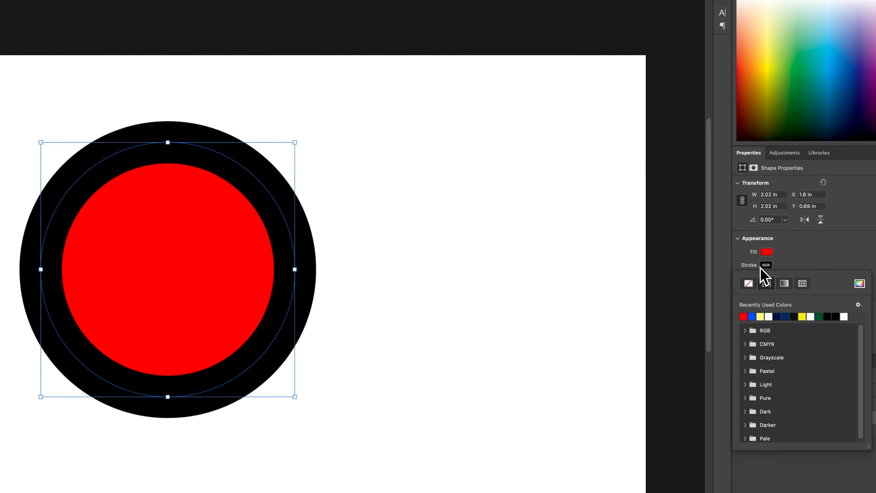
left_click(748, 284)
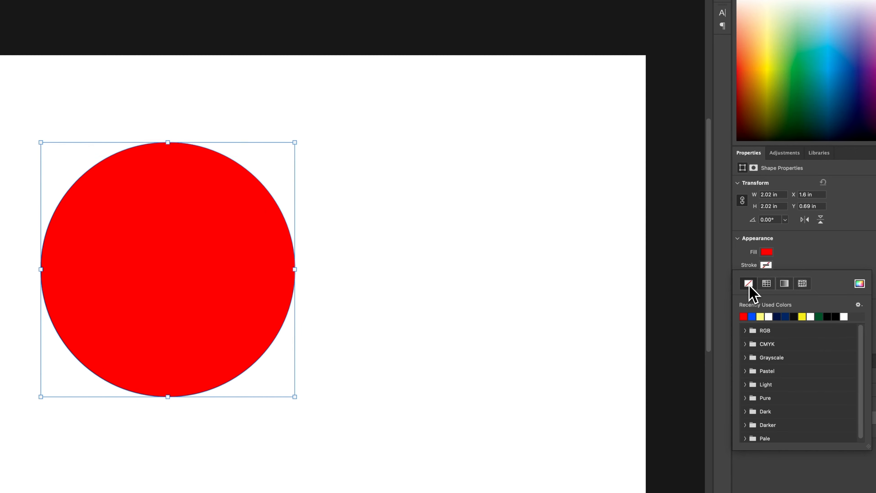
left_click(789, 269)
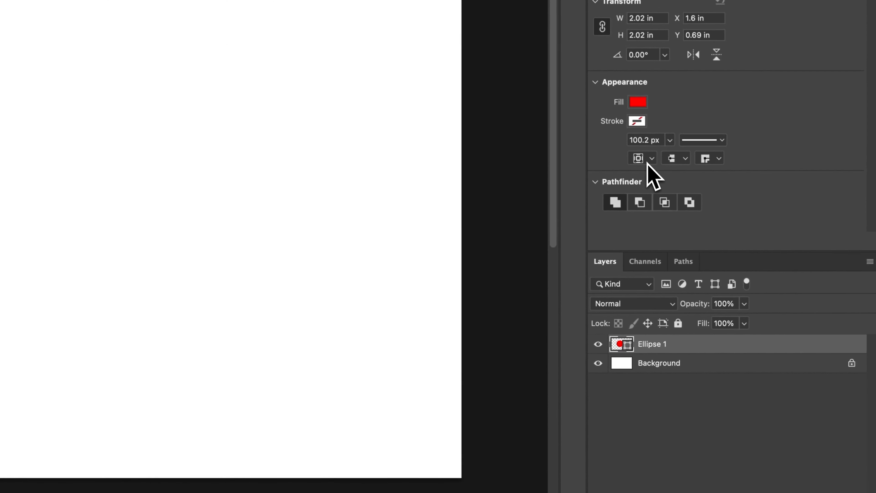
Step: Examine the circle's stroke alignment, line cap and line join options without changing them
left_click(648, 160)
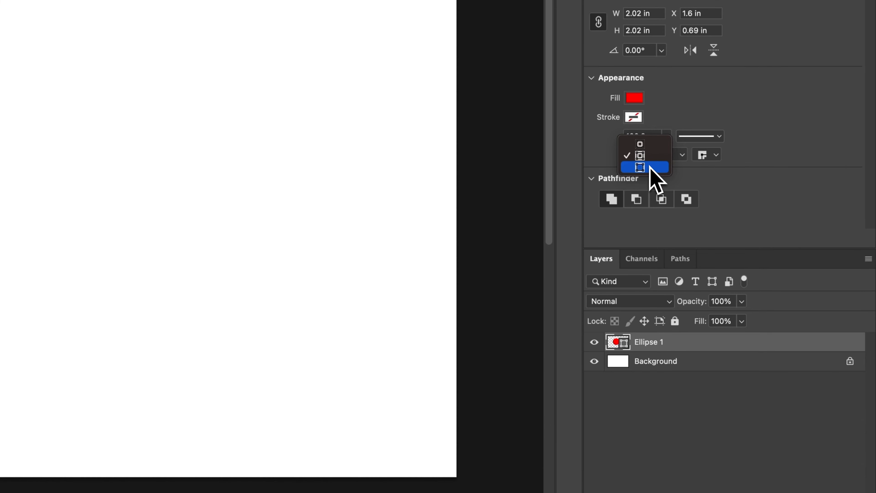
left_click(746, 163)
left_click(681, 155)
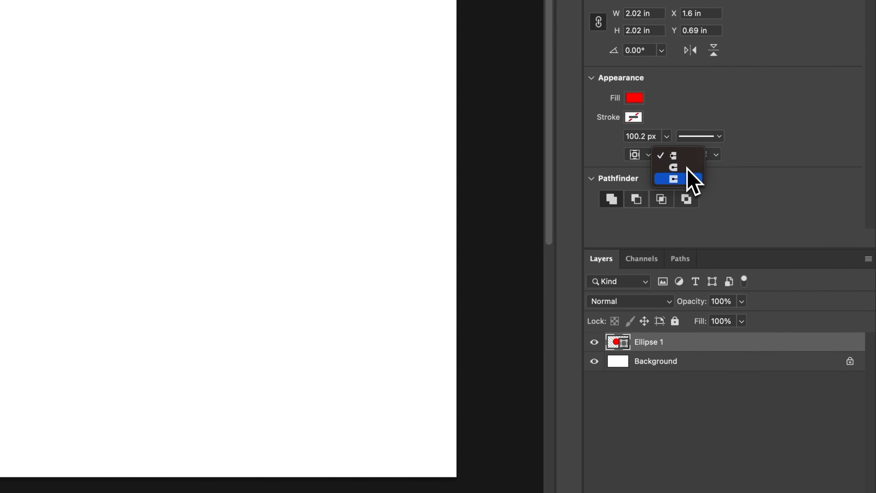
left_click(718, 157)
left_click(715, 156)
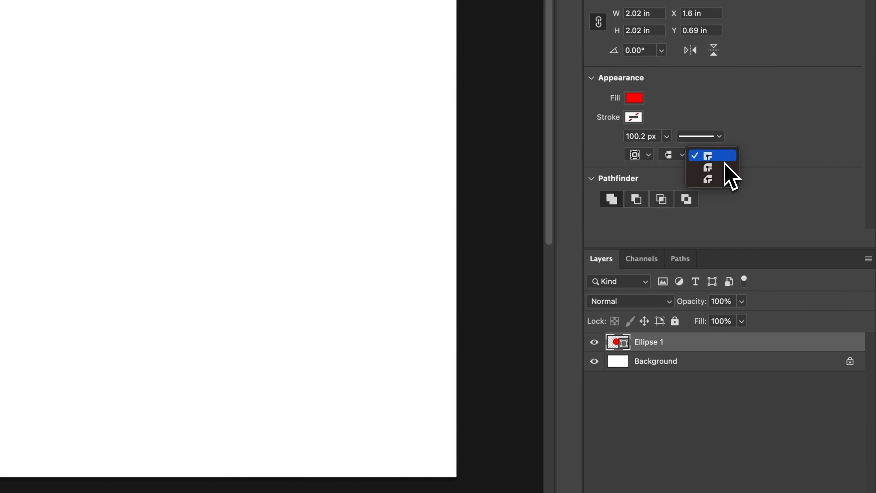
left_click(755, 152)
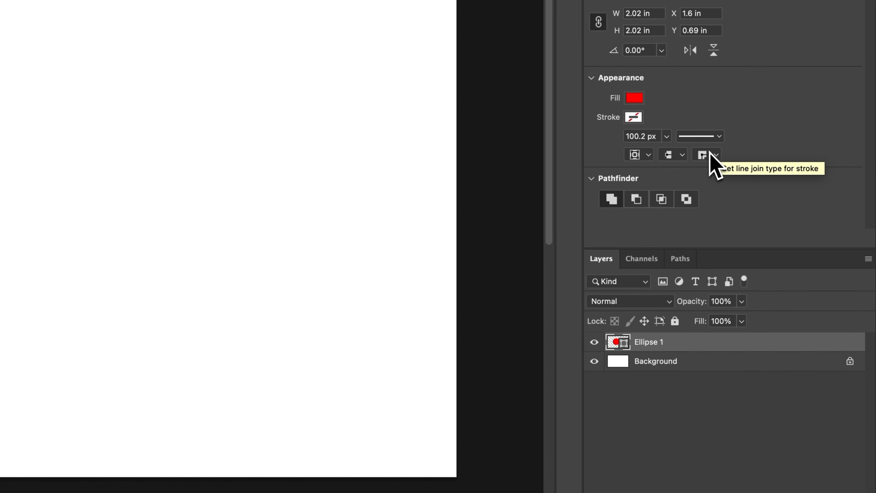
Step: Recolor the circle through its layer's solid color, choosing blue with hex value 001eff
double_click(618, 347)
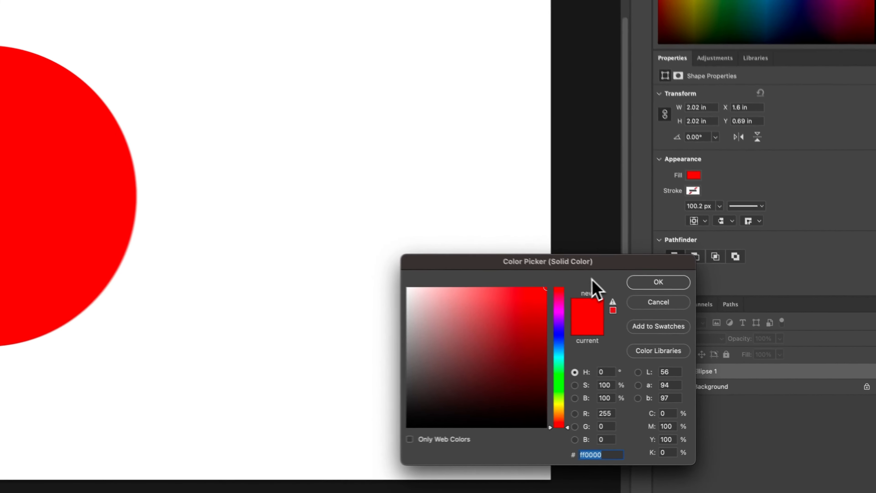
left_click(559, 337)
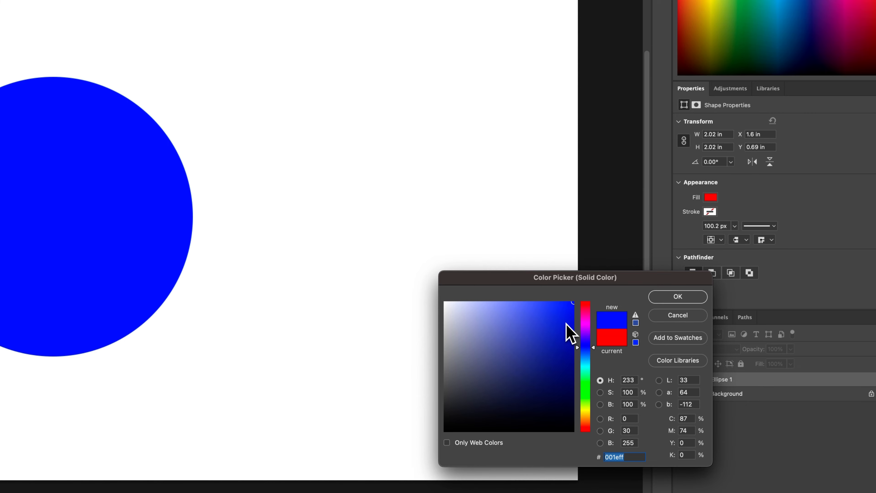
left_click(660, 300)
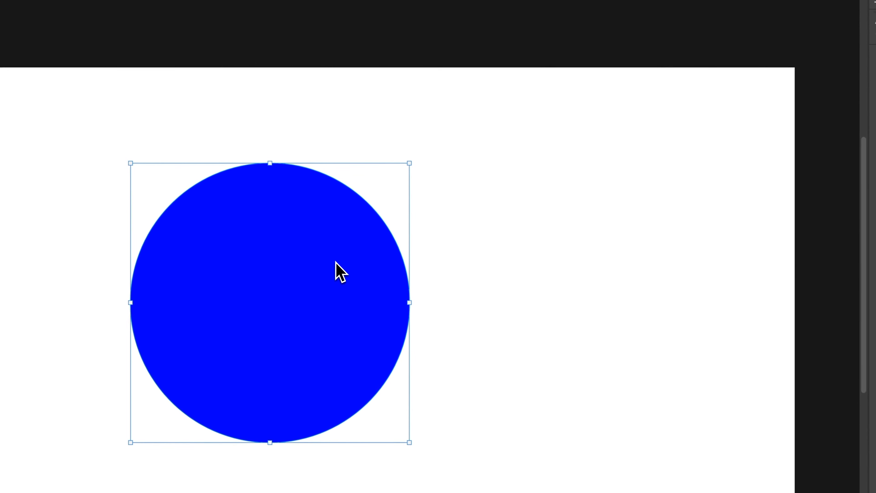
key("Return")
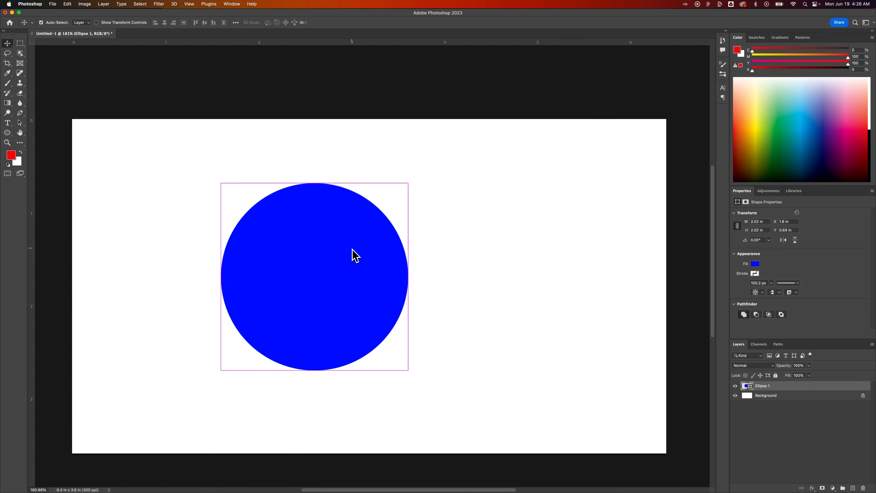
Step: Scale the circle proportionally about its centre to about 95% with Free Transform and apply it
key("super+t")
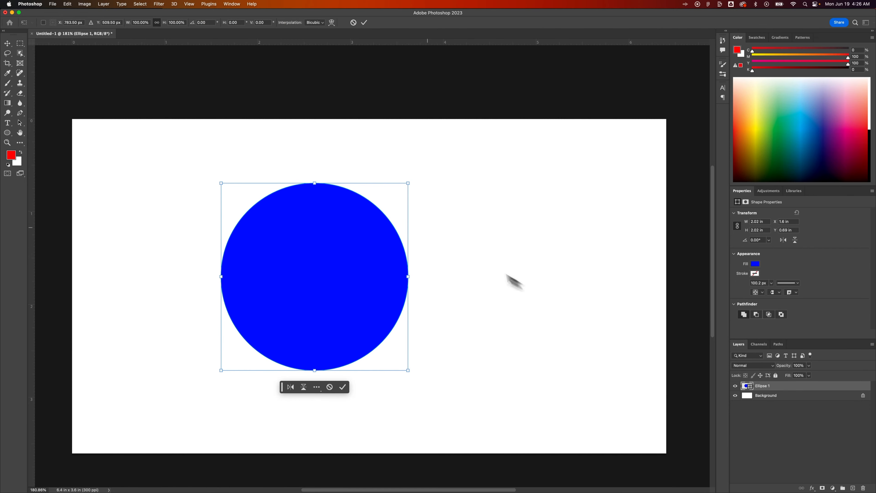
left_click_drag(407, 184, 426, 191)
left_click_drag(346, 299, 435, 219)
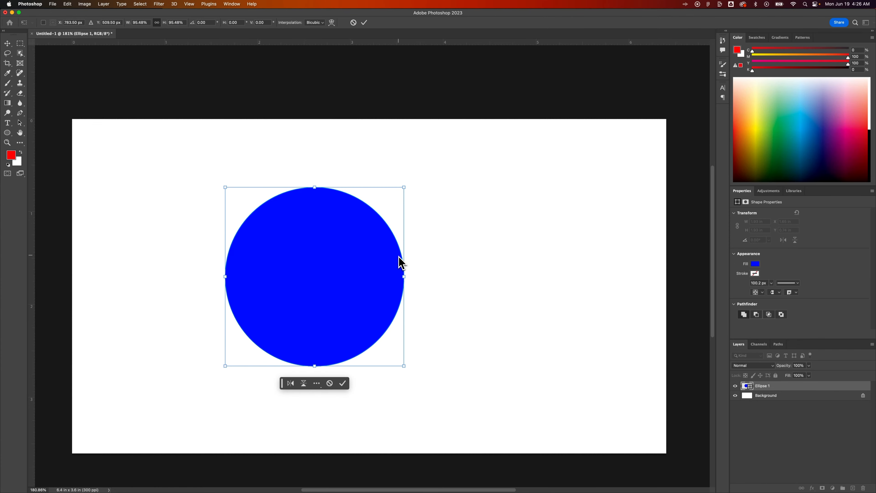
key("Return")
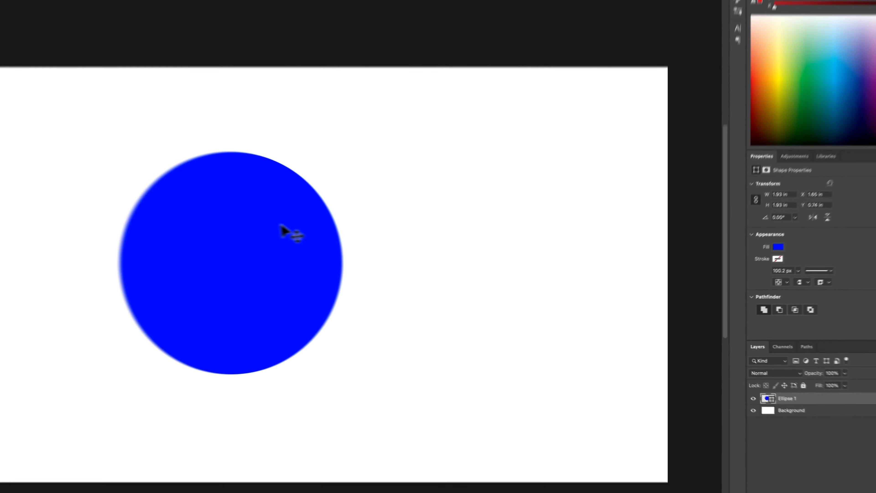
Step: Shift the circle toward the canvas's left side and scale it proportionally to about 6.52 in across, extending beyond the canvas edges
left_click_drag(340, 232, 238, 239)
key("cmd+t")
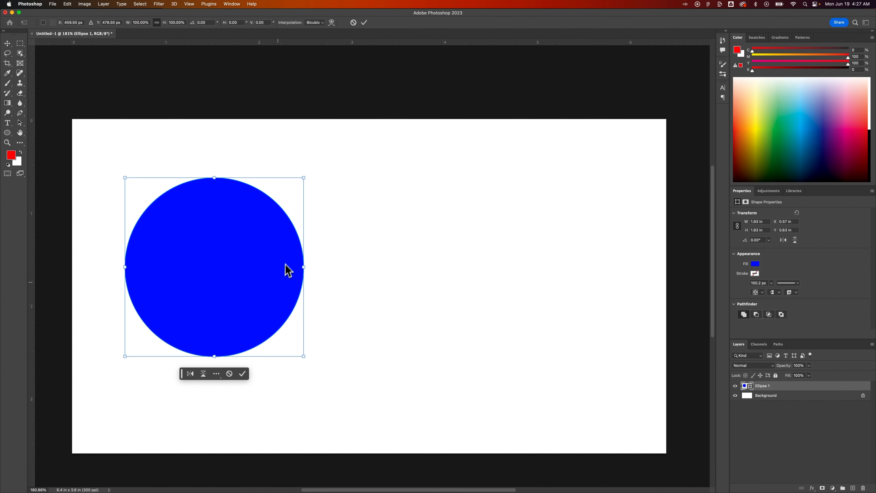
left_click_drag(304, 356, 352, 398)
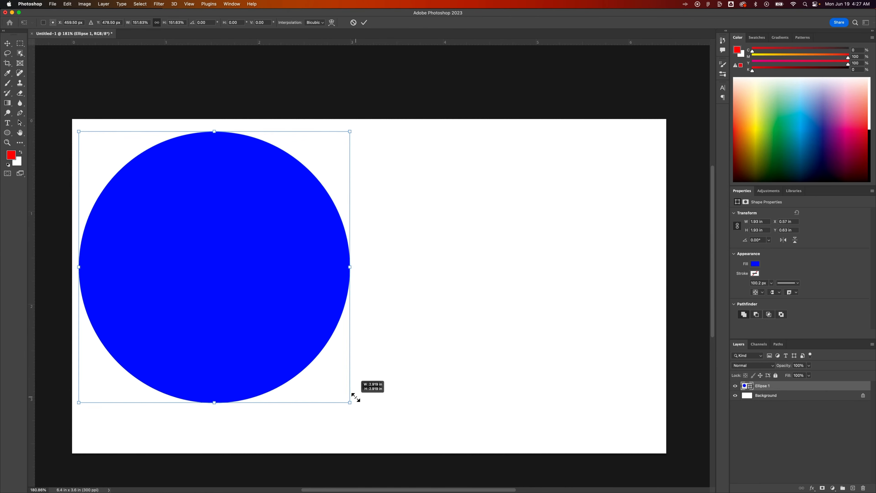
left_click_drag(233, 255, 172, 229)
left_click_drag(292, 373, 363, 439)
left_click_drag(256, 192, 254, 237)
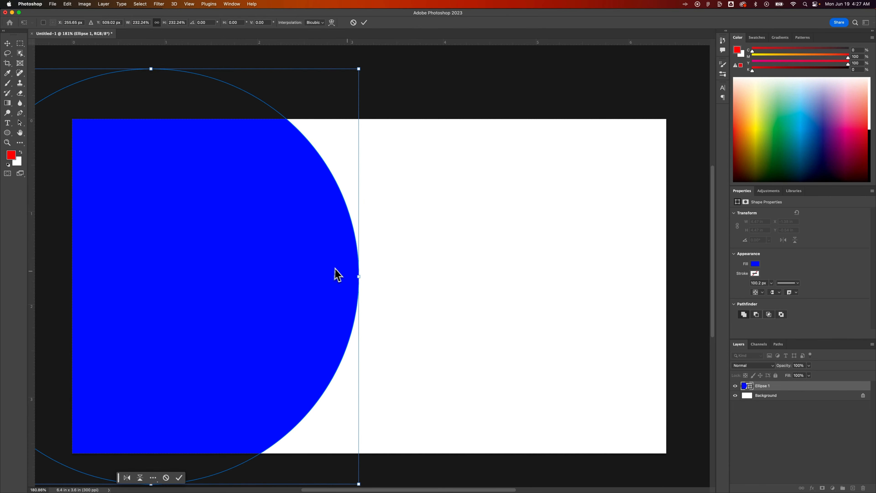
left_click_drag(358, 277, 453, 276)
key("Return")
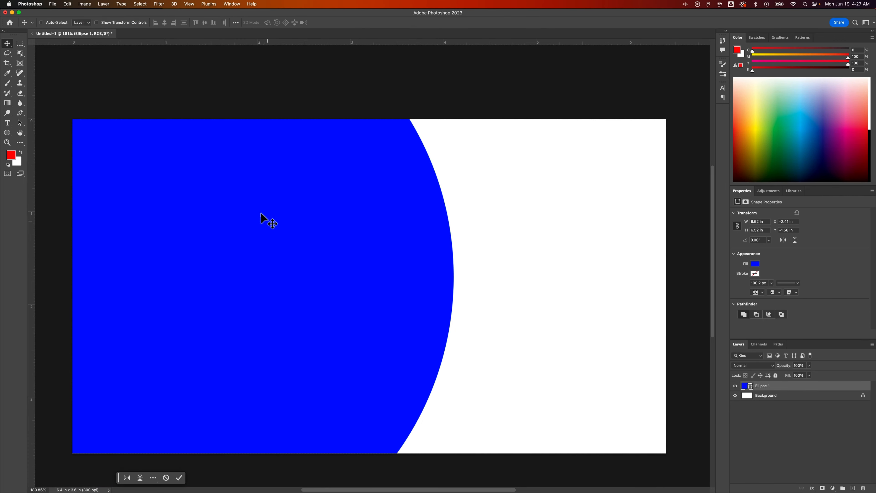
Step: Move the enlarged circle up and left to about X -3.07 in, Y -2.39 in
left_click_drag(341, 275, 279, 200)
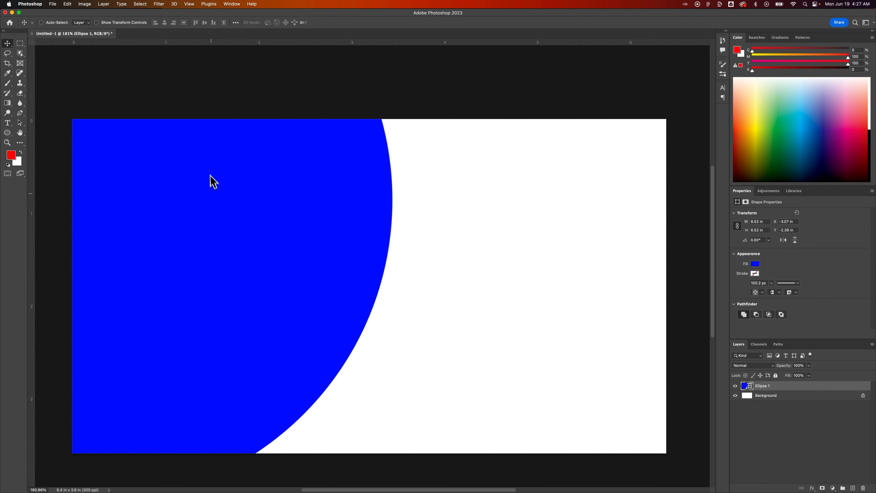
scroll(207, 203, "right", 3)
key("space")
left_click_drag(176, 197, 285, 196)
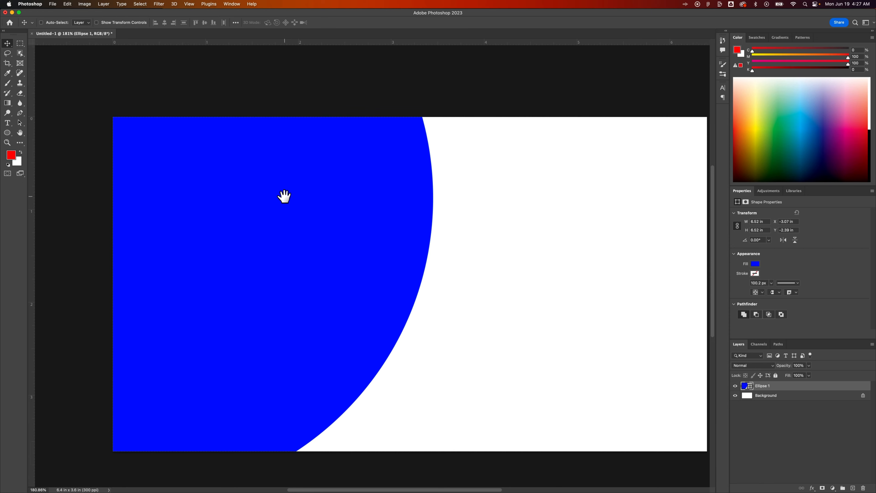